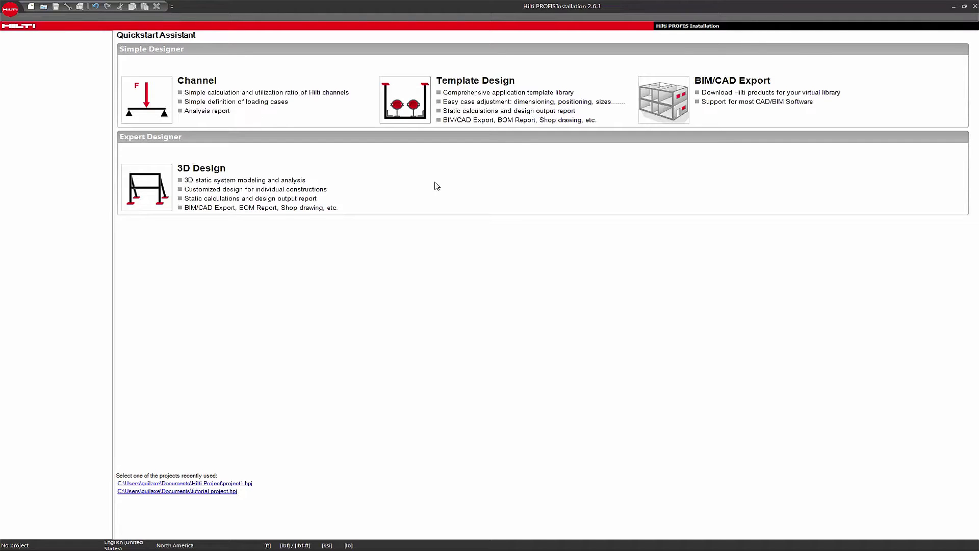
# - Create a new 3D Design project and keep the default name Project1
pyautogui.click(217, 196)
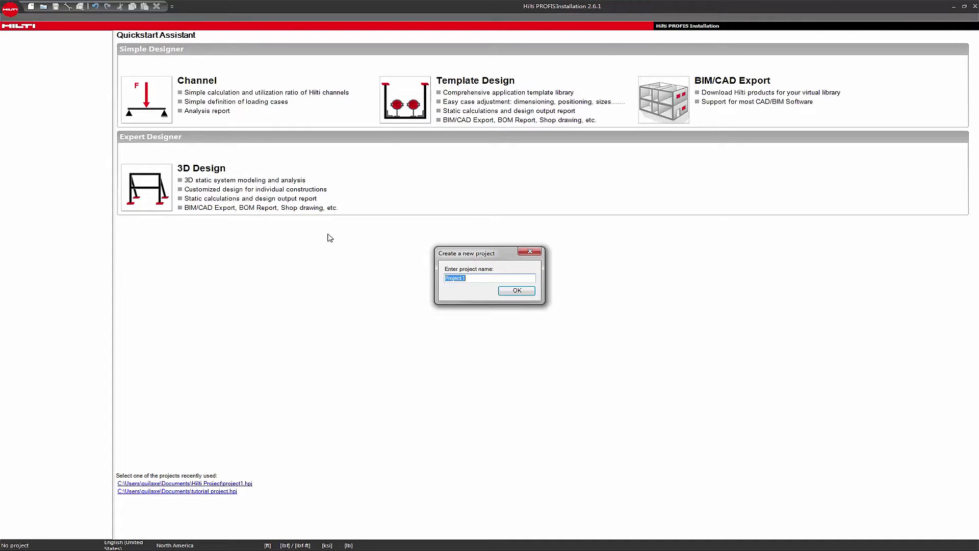
pyautogui.click(519, 294)
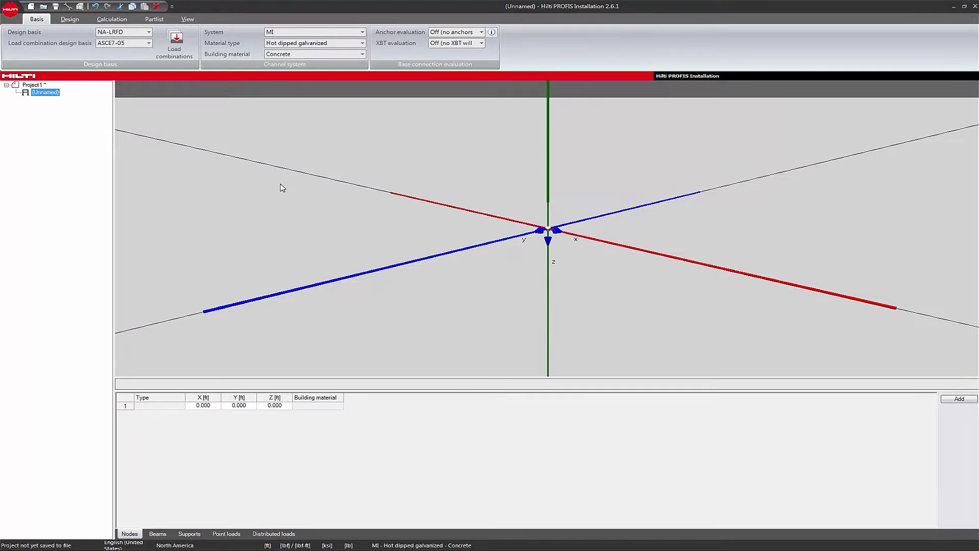
pyautogui.click(148, 32)
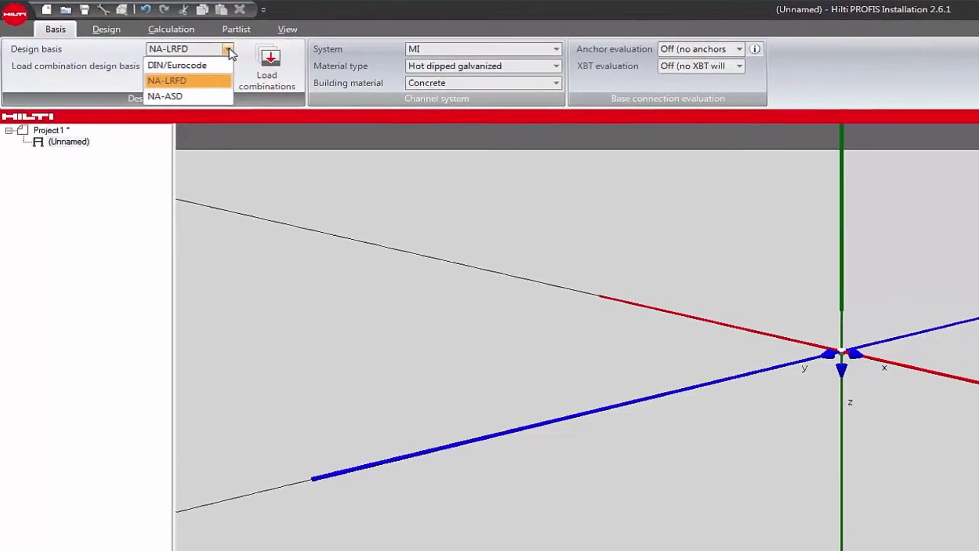
pyautogui.click(248, 58)
pyautogui.click(246, 71)
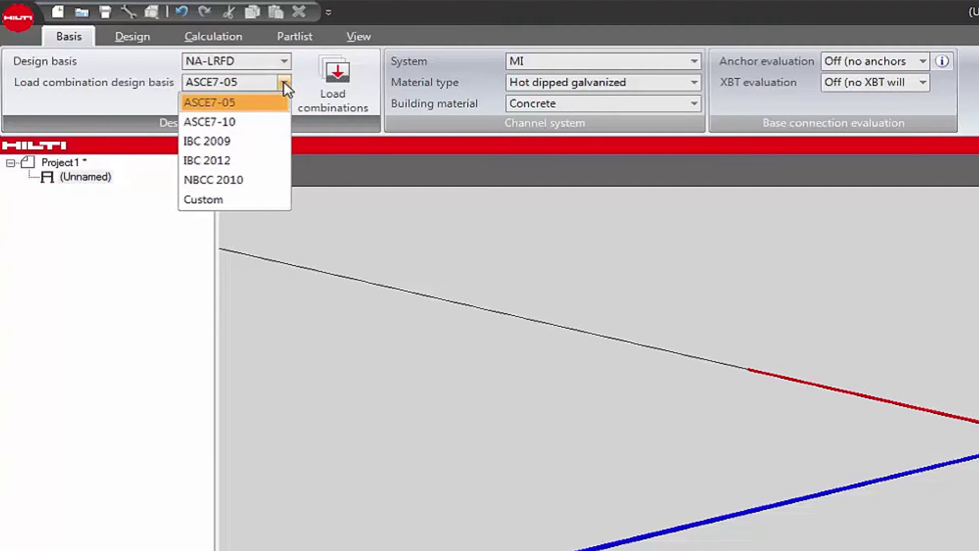
pyautogui.click(284, 83)
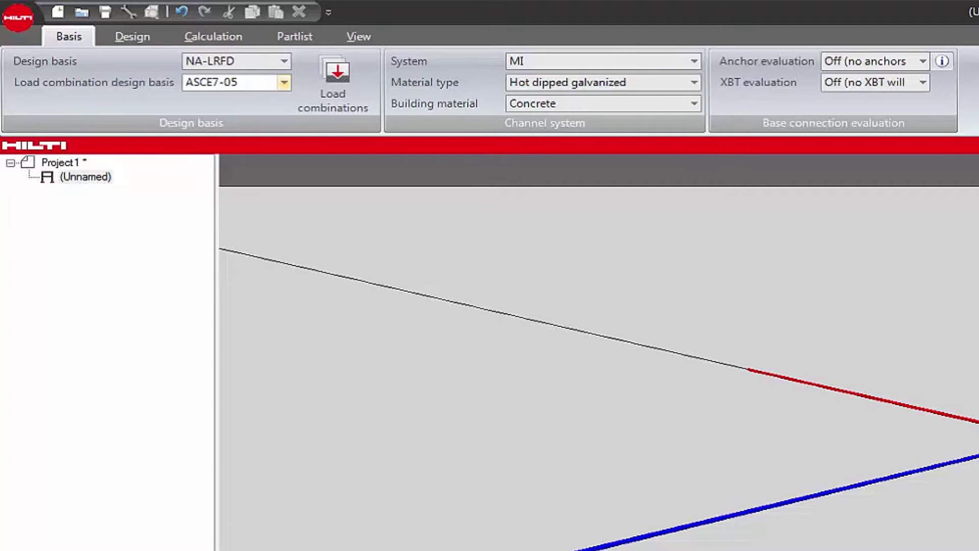
pyautogui.click(549, 64)
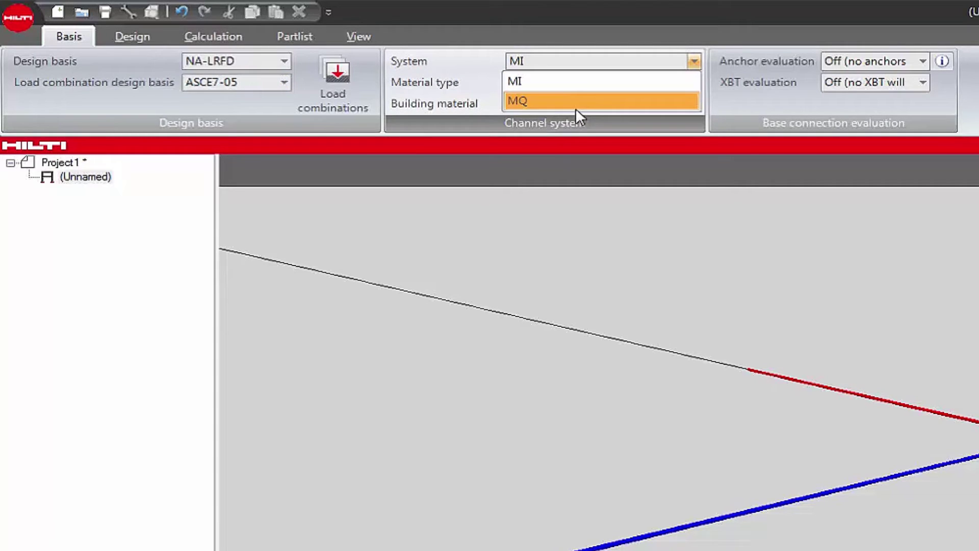
pyautogui.click(578, 89)
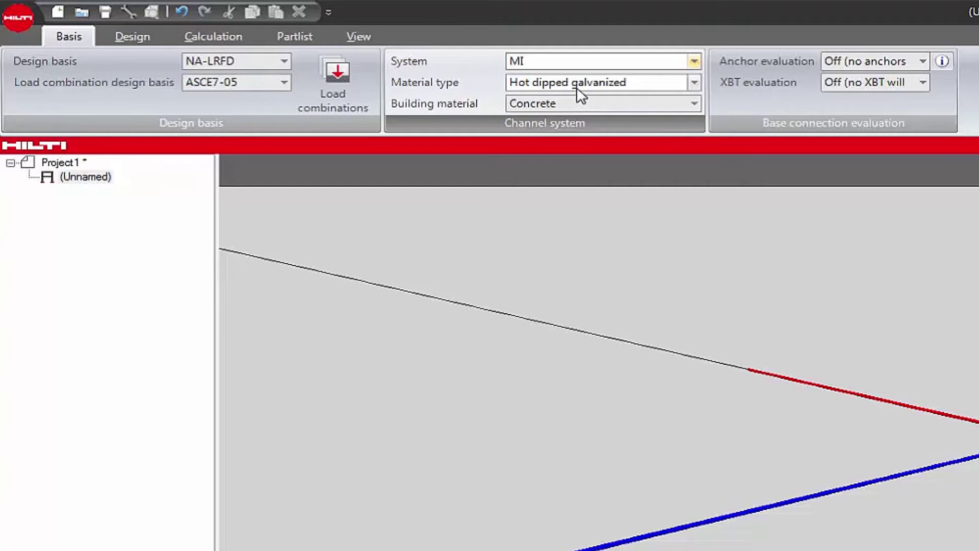
pyautogui.click(584, 104)
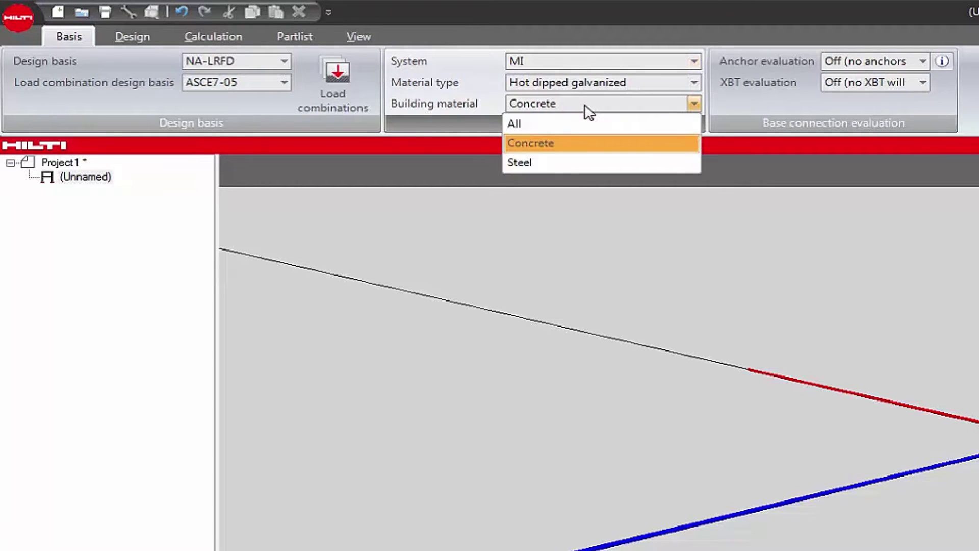
pyautogui.click(585, 104)
pyautogui.click(595, 85)
pyautogui.click(595, 86)
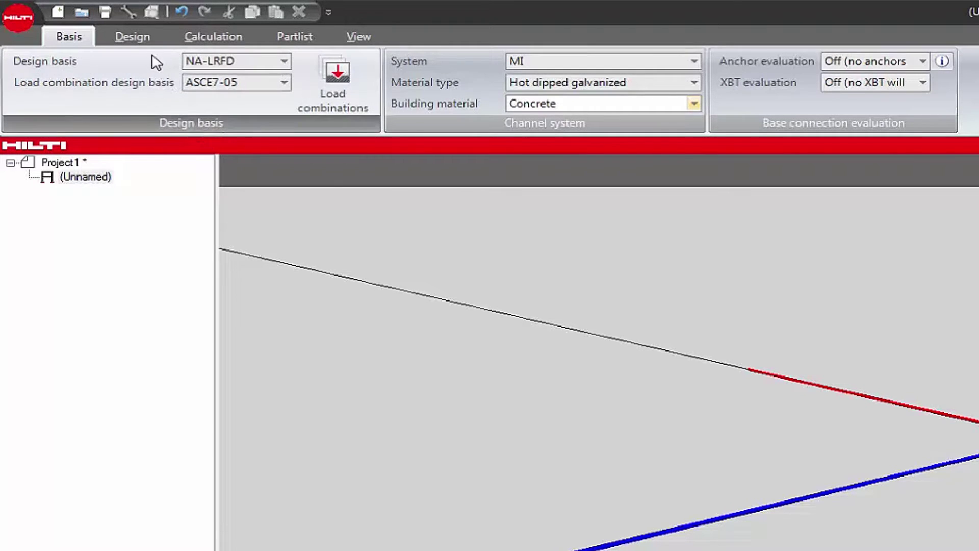
# - Switch to the Design tools and clear all guide lines from the model view
pyautogui.click(138, 38)
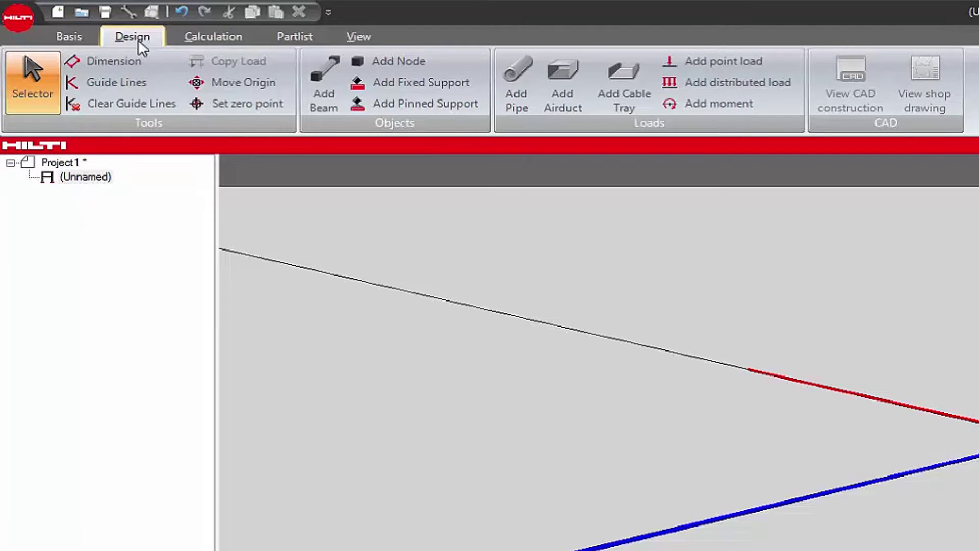
pyautogui.click(142, 102)
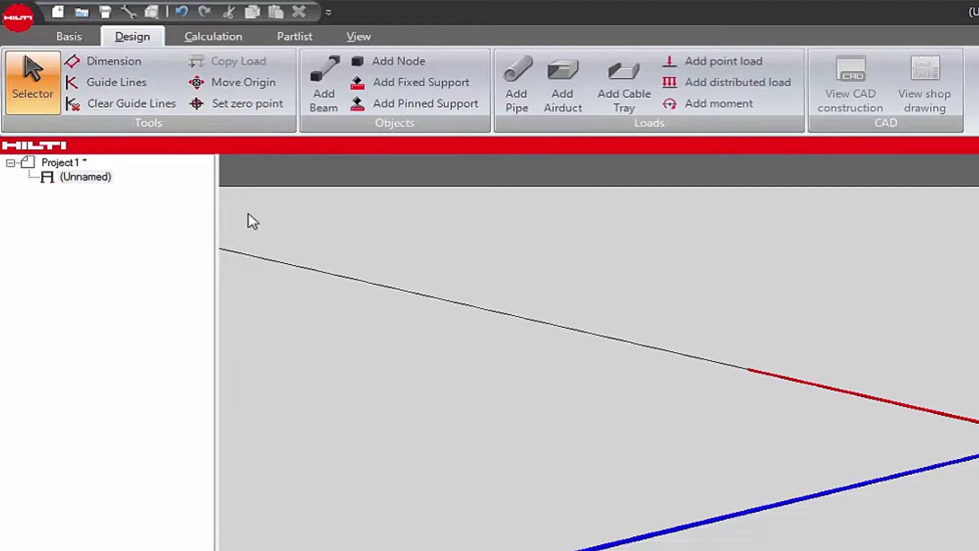
pyautogui.click(139, 103)
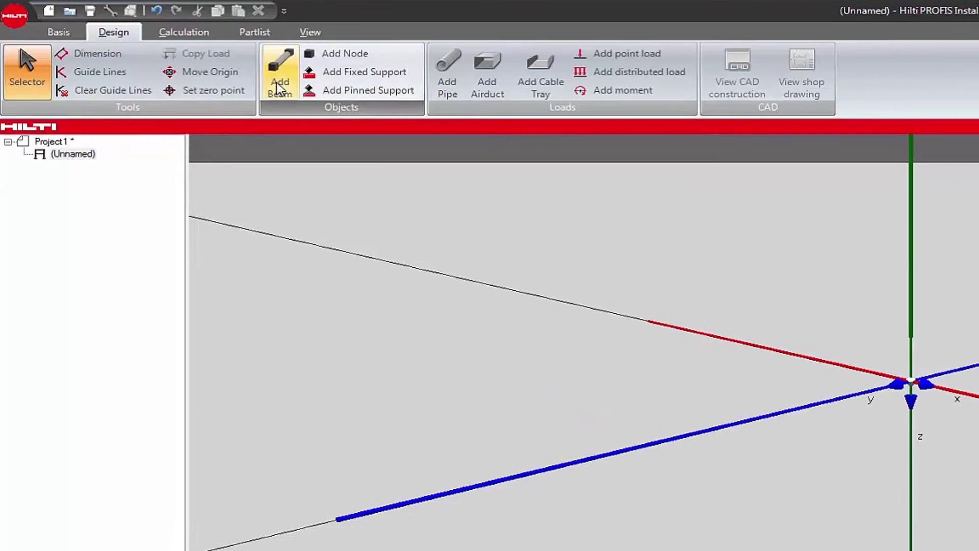
# - Draw the frame's rectangular base and vertical posts as beams, starting from the origin node
pyautogui.click(279, 79)
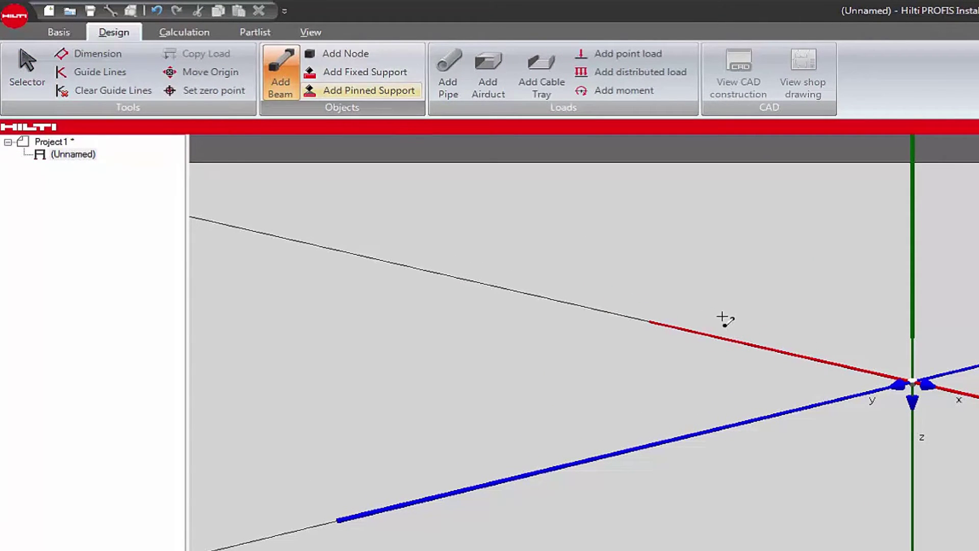
pyautogui.click(914, 387)
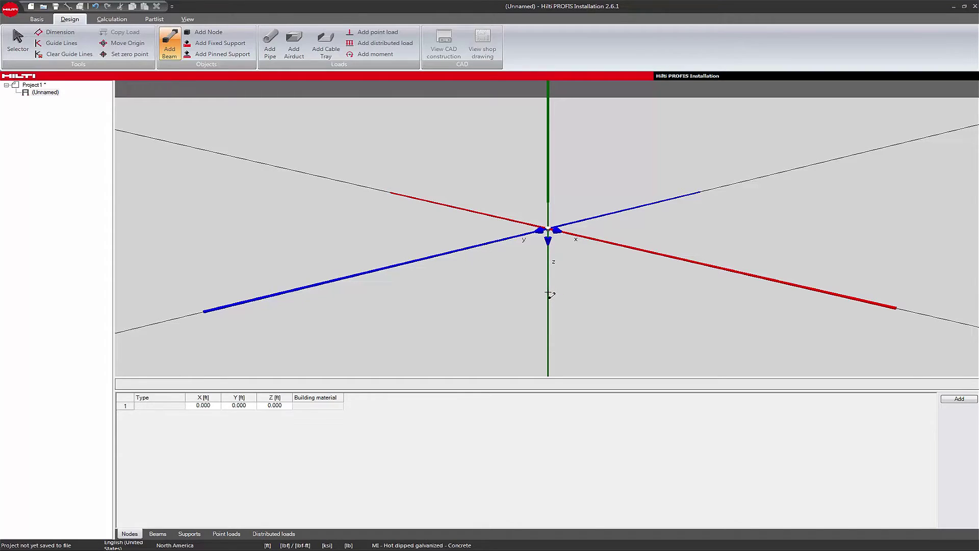
pyautogui.click(550, 294)
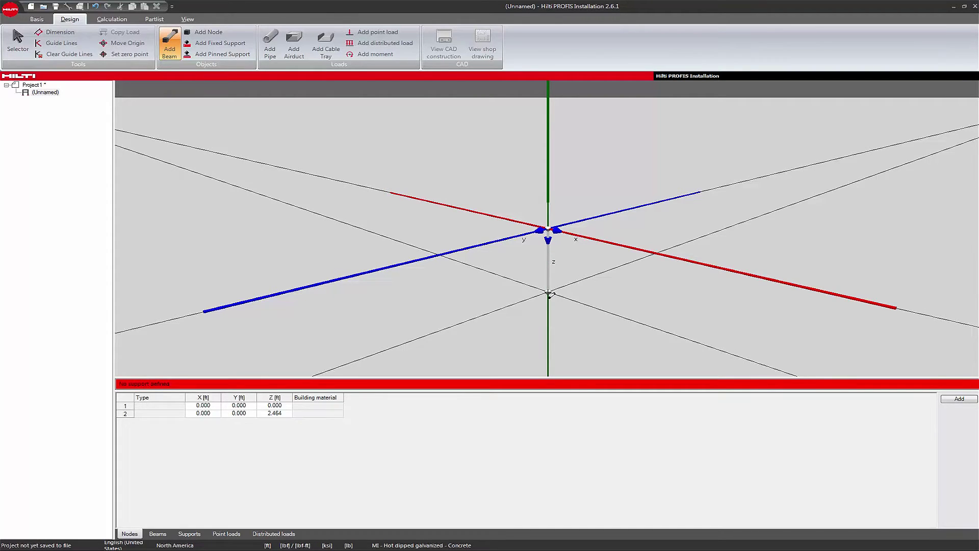
pyautogui.click(623, 318)
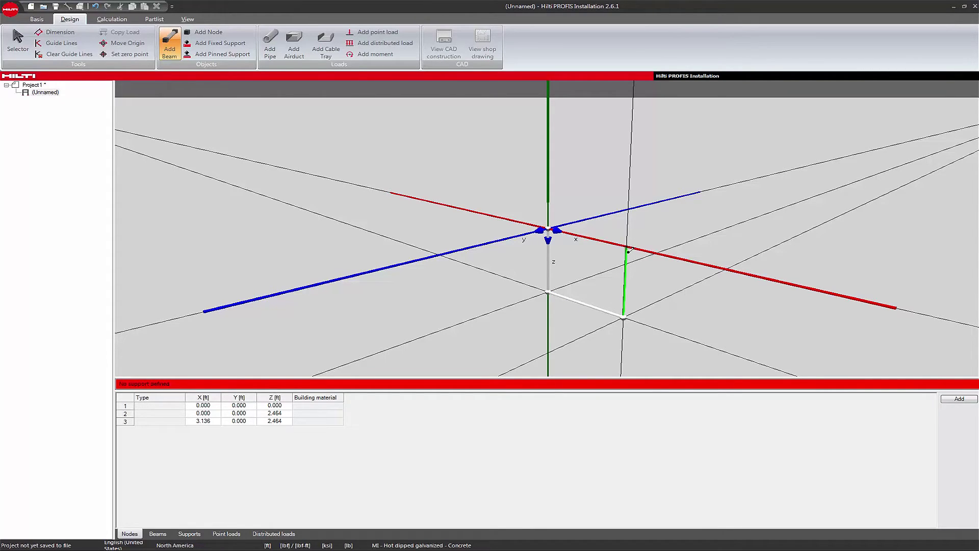
pyautogui.click(628, 249)
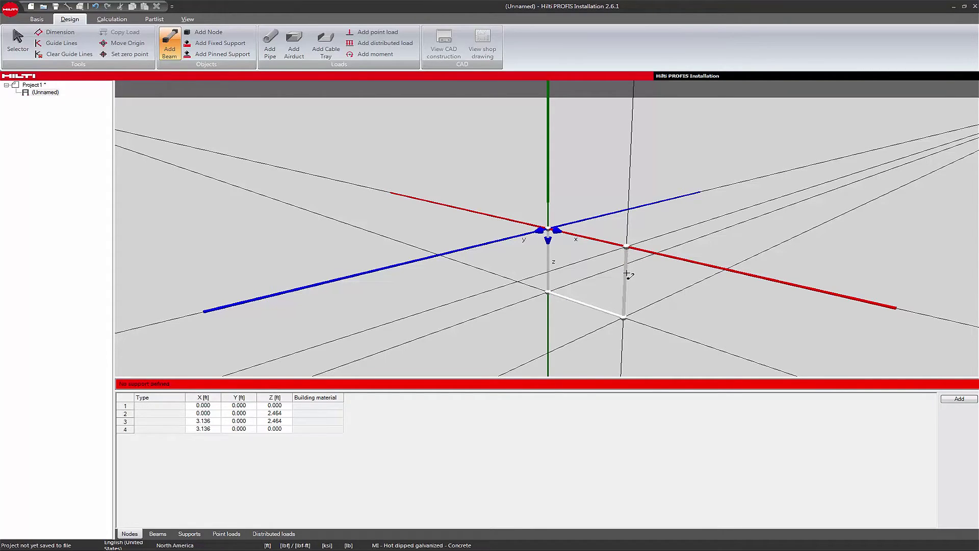
pyautogui.click(625, 319)
pyautogui.click(676, 294)
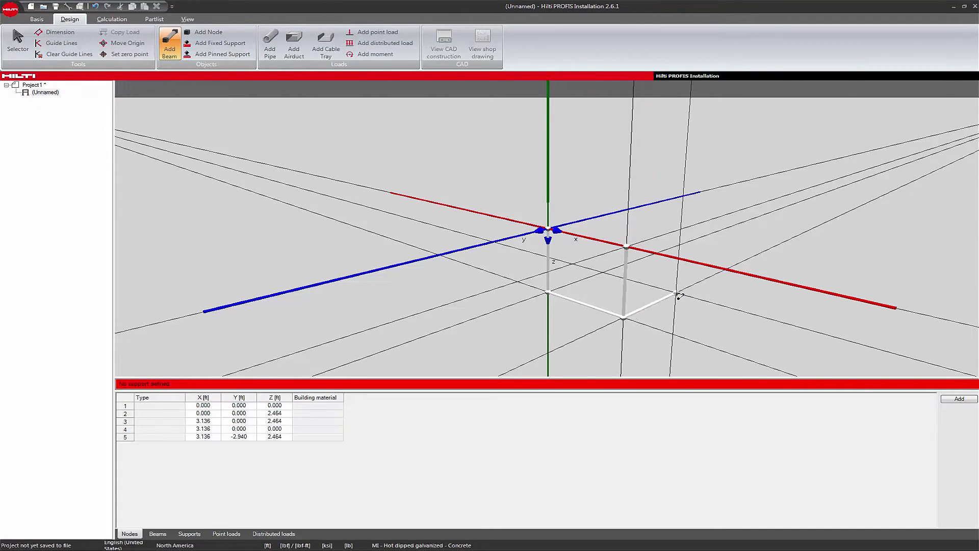
pyautogui.click(682, 229)
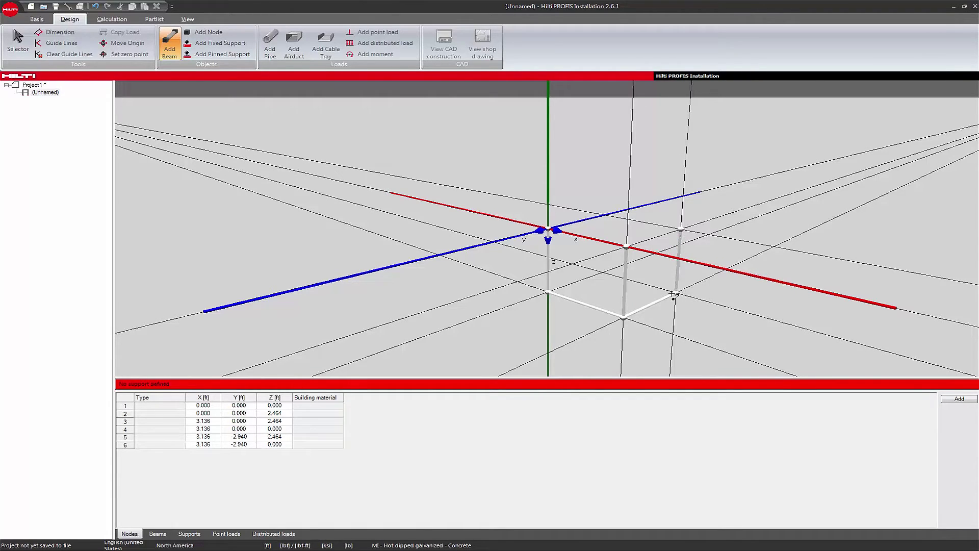
pyautogui.click(603, 275)
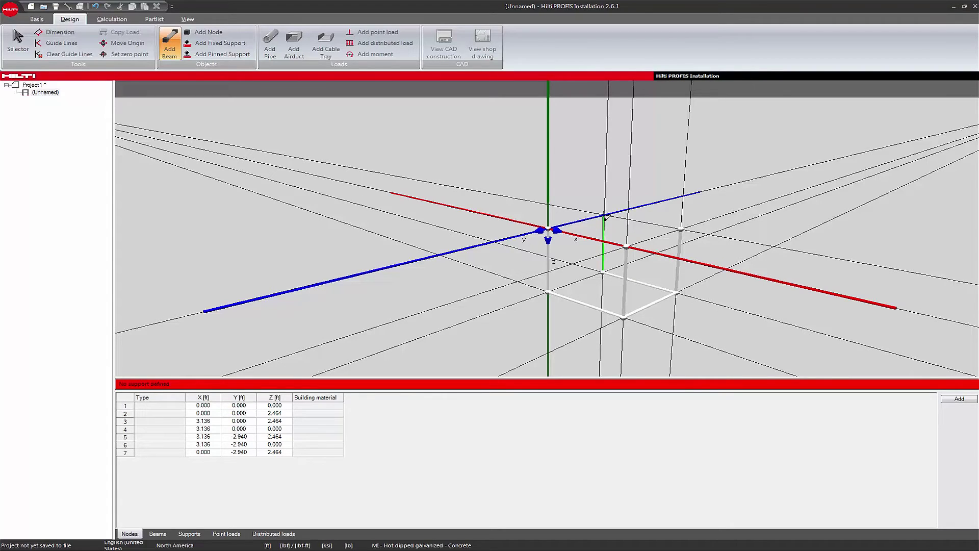
pyautogui.click(605, 274)
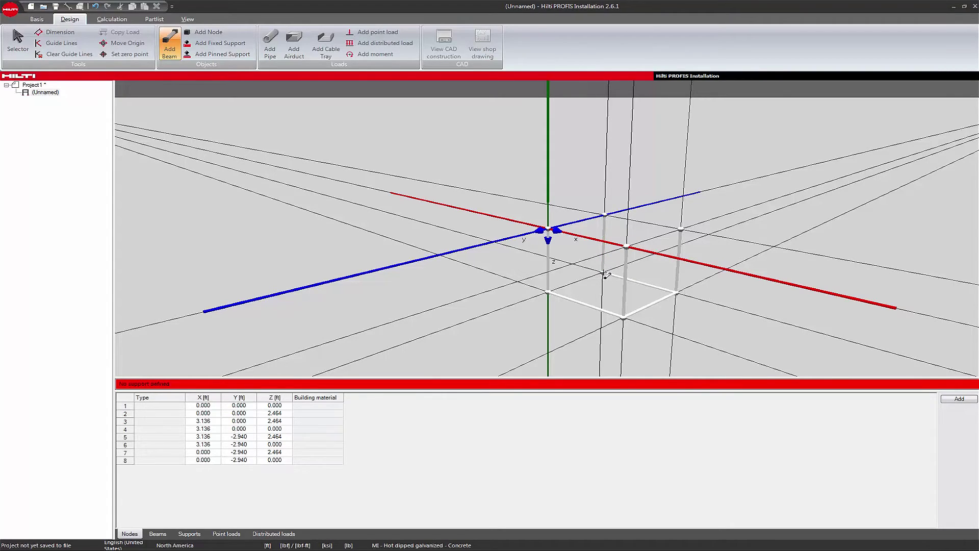
pyautogui.click(548, 292)
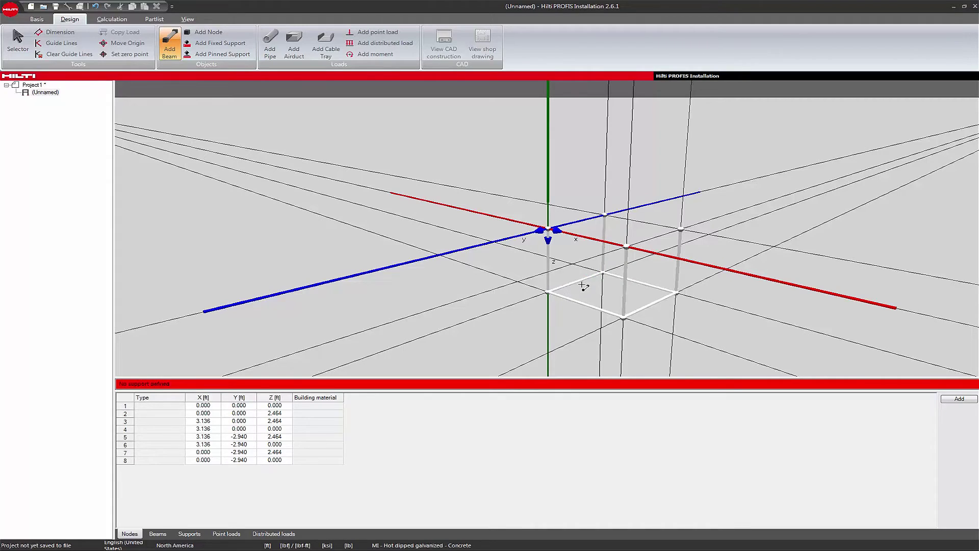
# - Add cross-brace beams creating node 11, and place a fixed support on the origin node
pyautogui.click(625, 289)
pyautogui.click(680, 264)
pyautogui.click(679, 263)
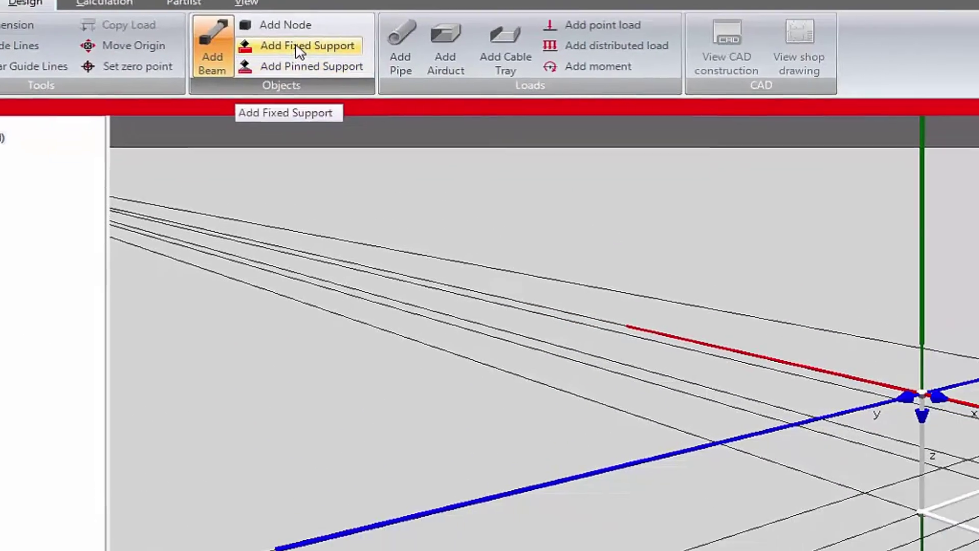
pyautogui.click(393, 80)
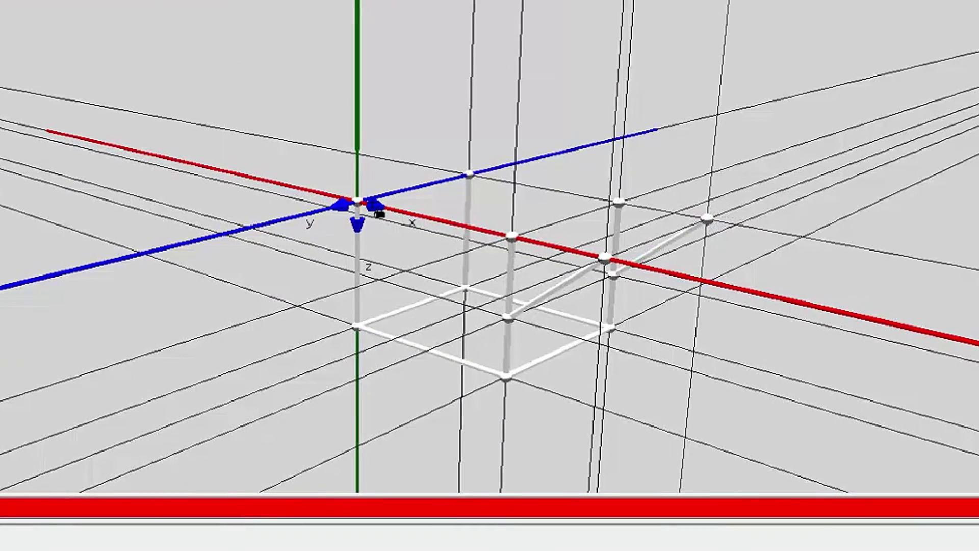
pyautogui.click(365, 196)
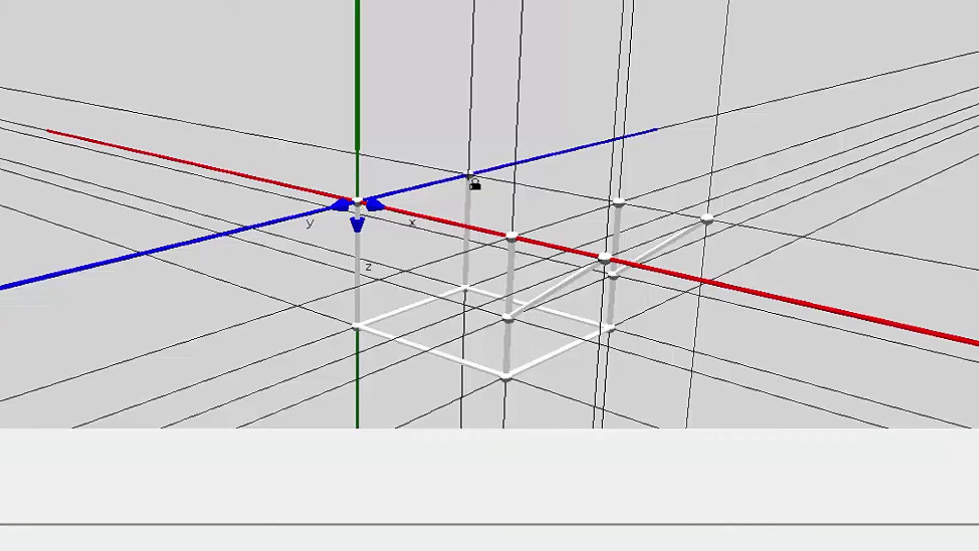
# - Put fixed supports on the three top nodes of the frame
pyautogui.click(470, 149)
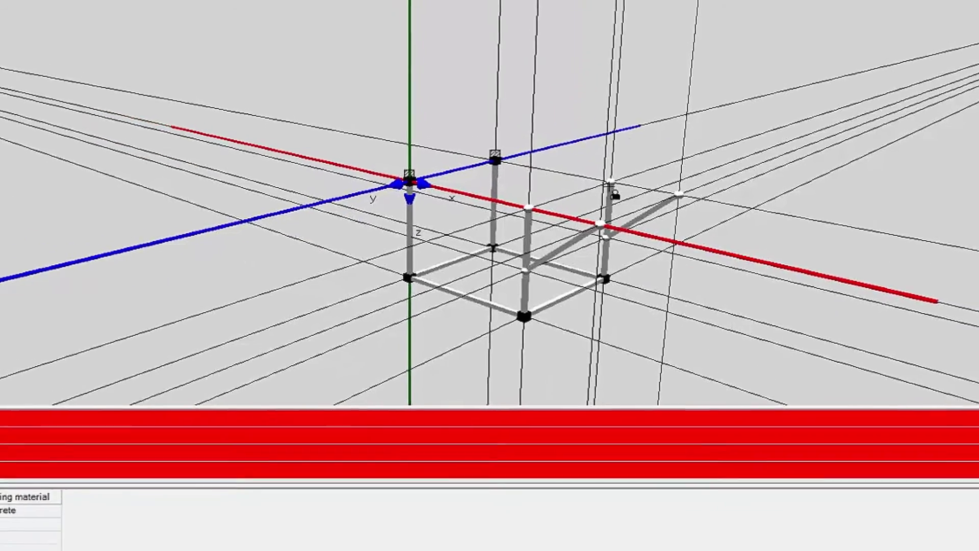
pyautogui.click(597, 173)
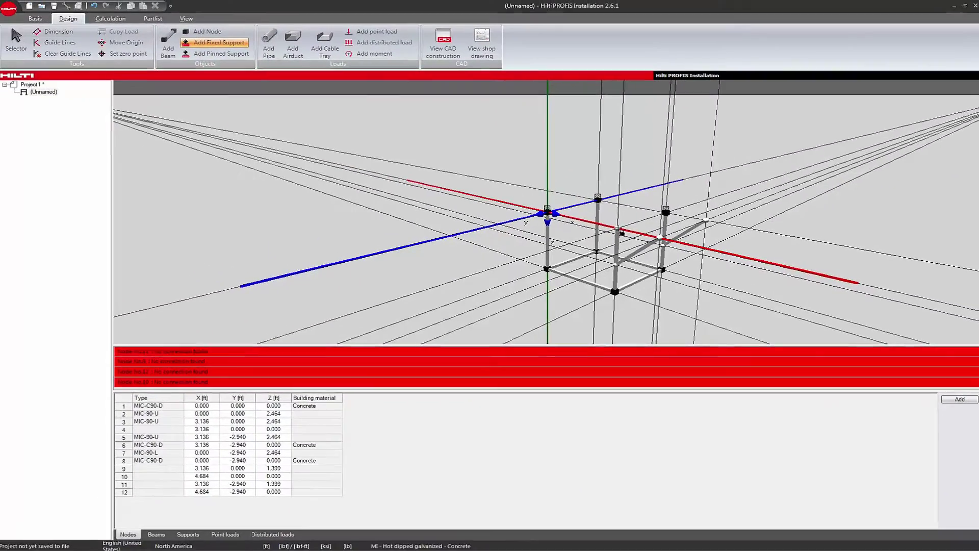
pyautogui.click(596, 223)
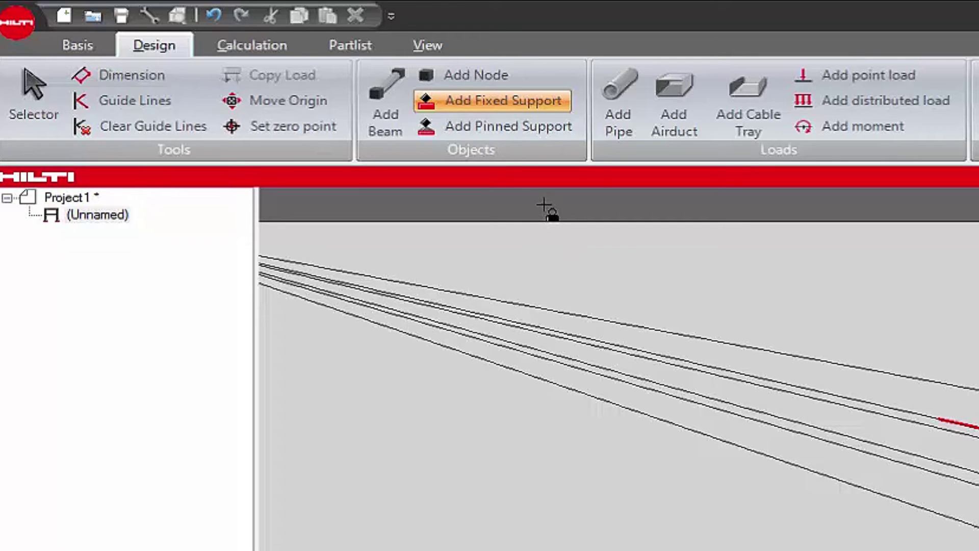
# - Put pinned supports on both beam end nodes, including node 9
pyautogui.click(479, 128)
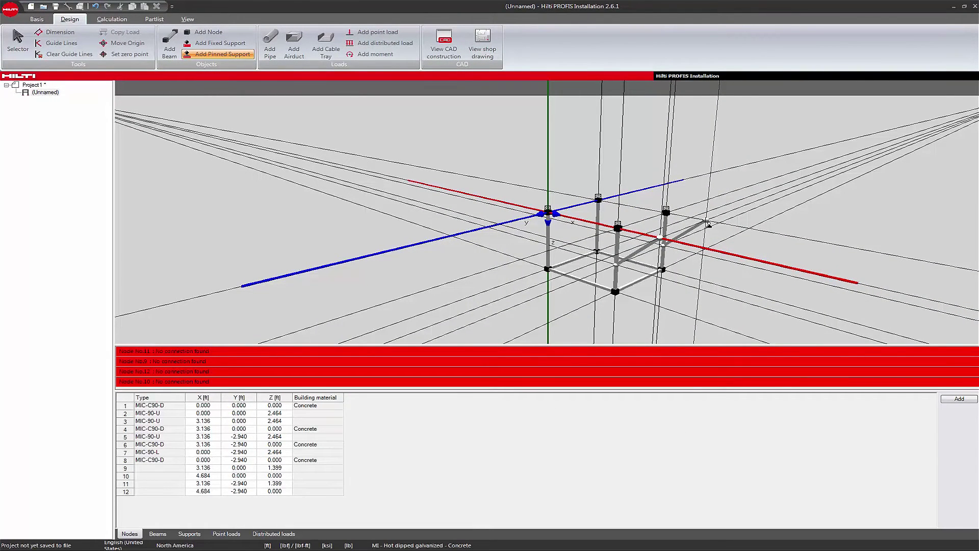
pyautogui.click(706, 222)
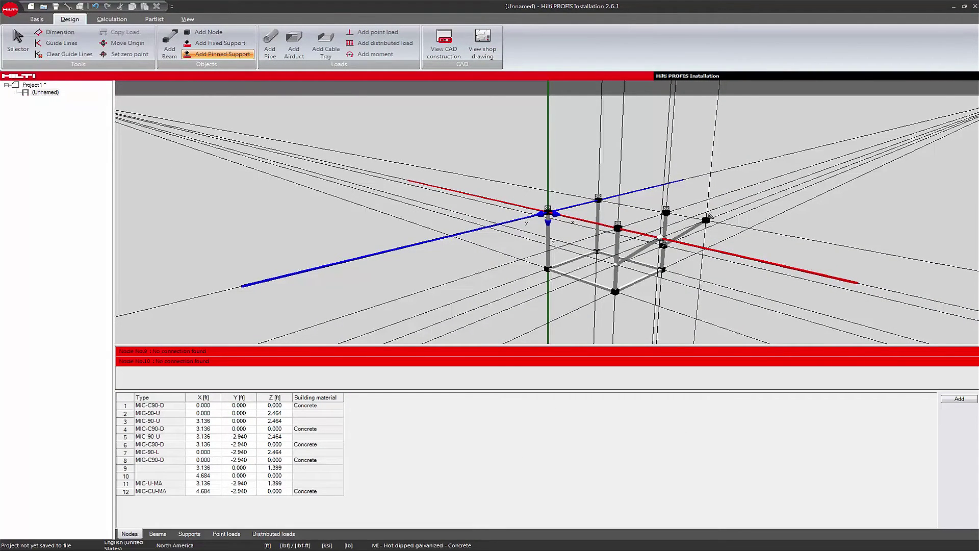
pyautogui.click(662, 241)
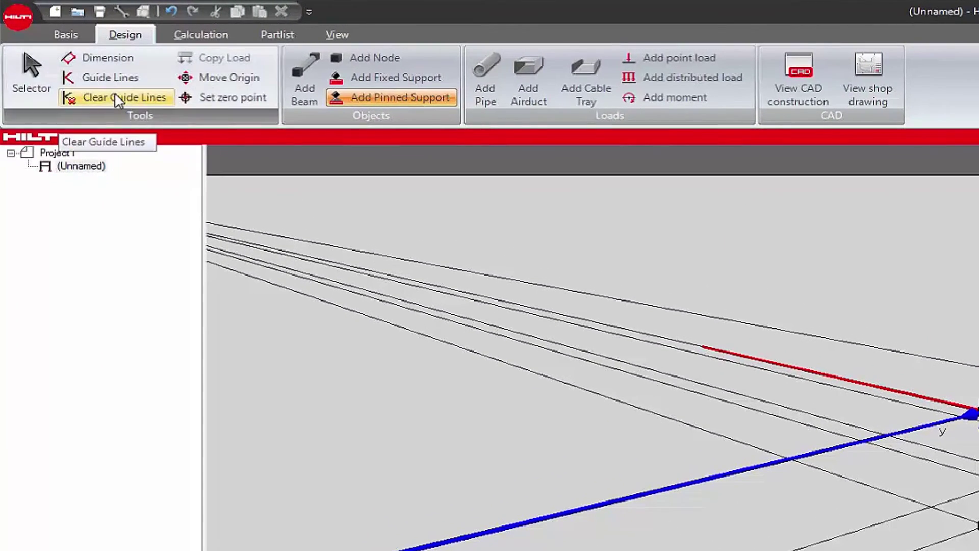
# - Clear the guide lines and dimension the origin post's 2.464 ft height on its left
pyautogui.click(117, 101)
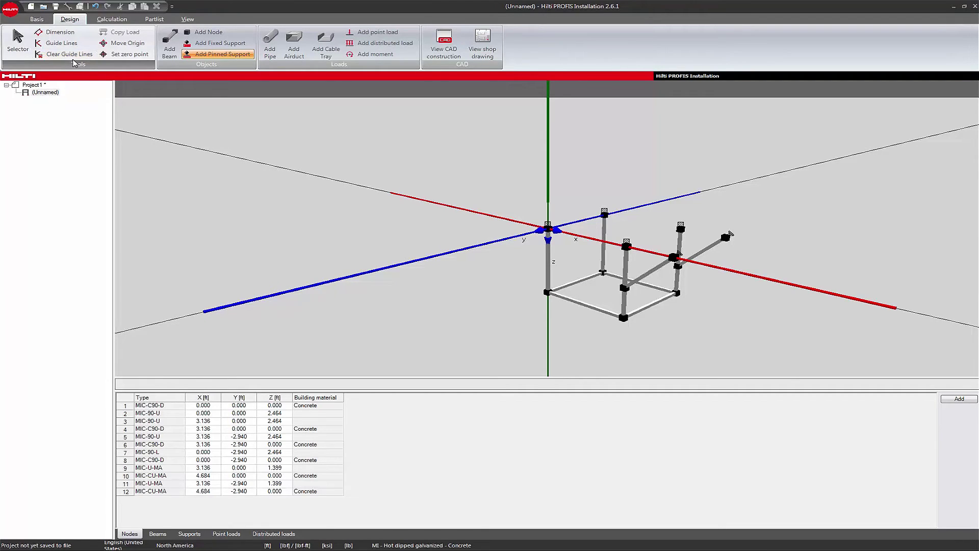
pyautogui.click(127, 54)
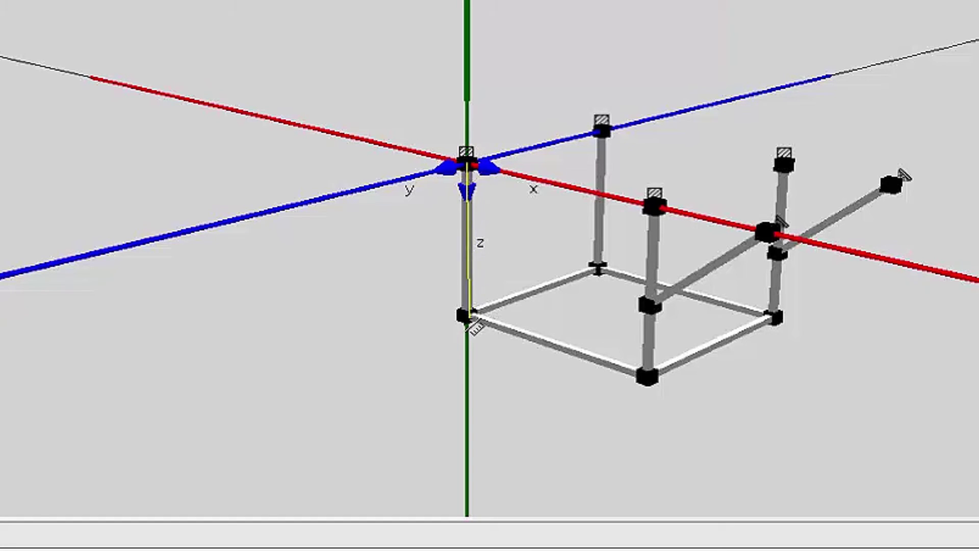
pyautogui.click(464, 315)
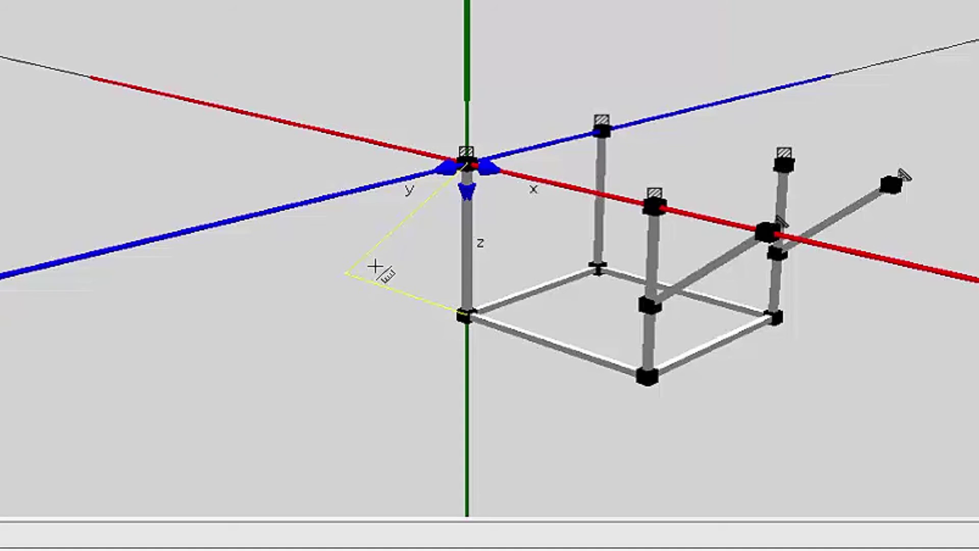
pyautogui.click(375, 268)
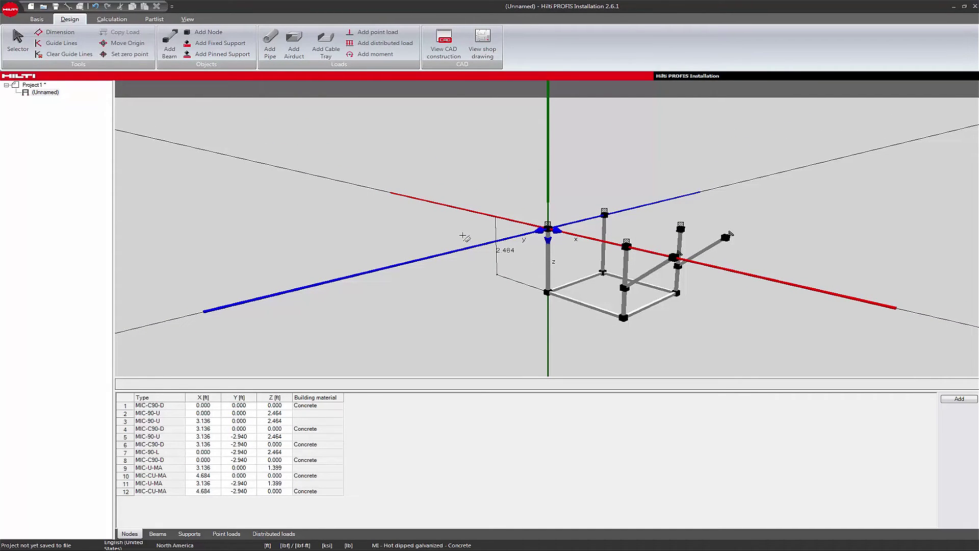
pyautogui.click(23, 50)
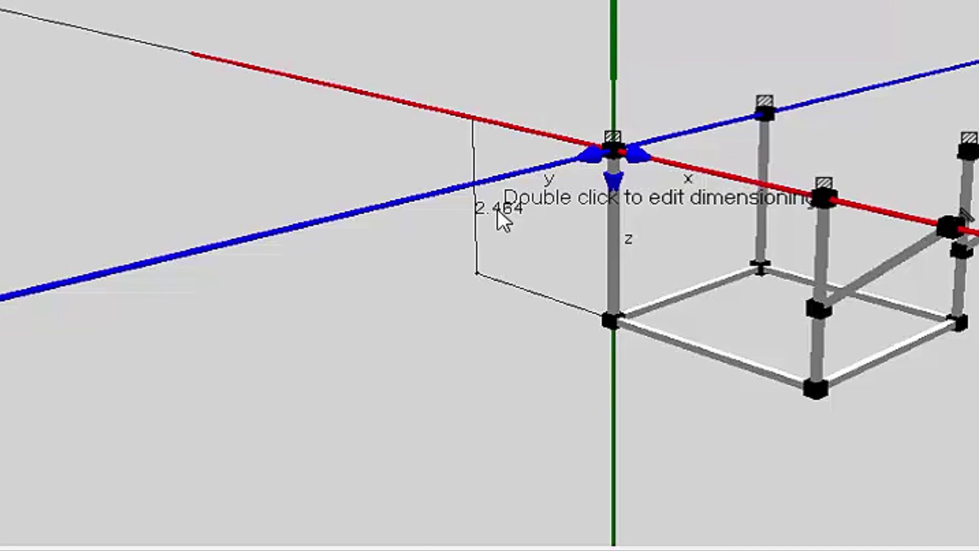
# - Change the 2.464 ft post dimension to 2.5 so the top nodes sit at Z 2.500
pyautogui.doubleClick(497, 210)
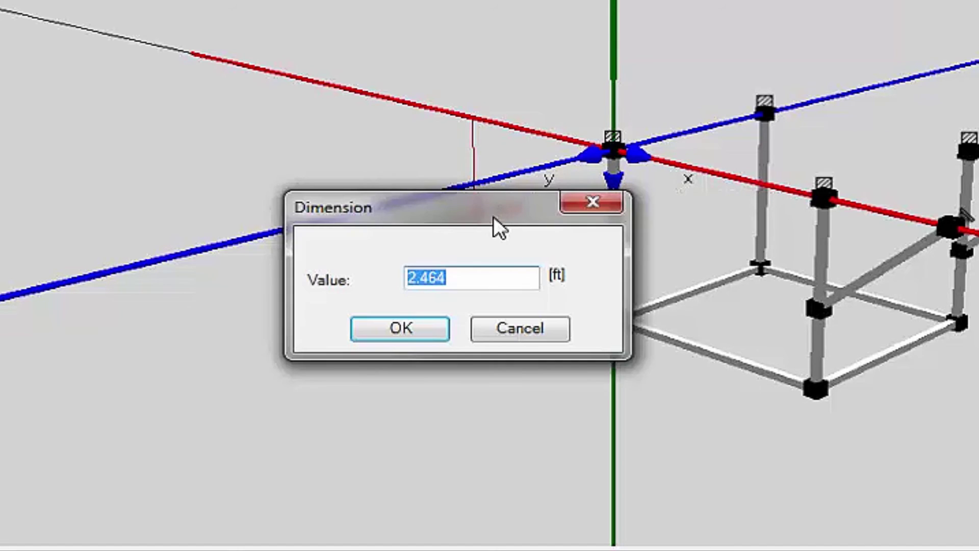
pyautogui.write('2.5')
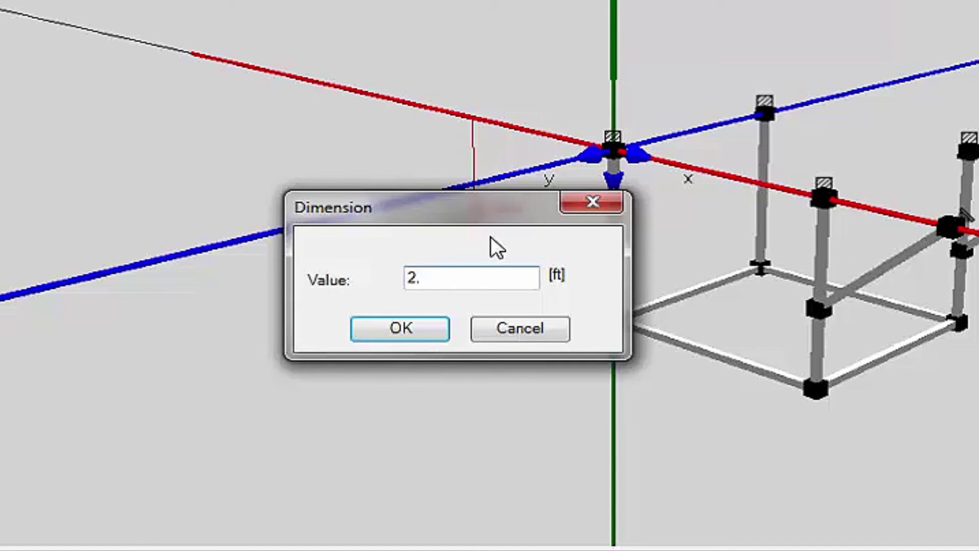
pyautogui.click(378, 334)
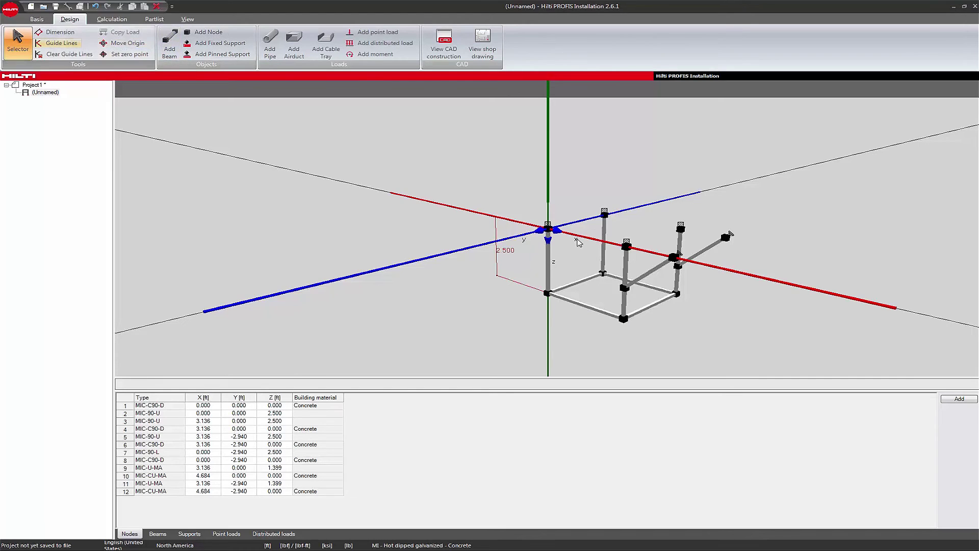
pyautogui.scroll(-3, 602, 283)
pyautogui.scroll(-2, 602, 283)
pyautogui.scroll(4, 602, 283)
pyautogui.scroll(4, 602, 283)
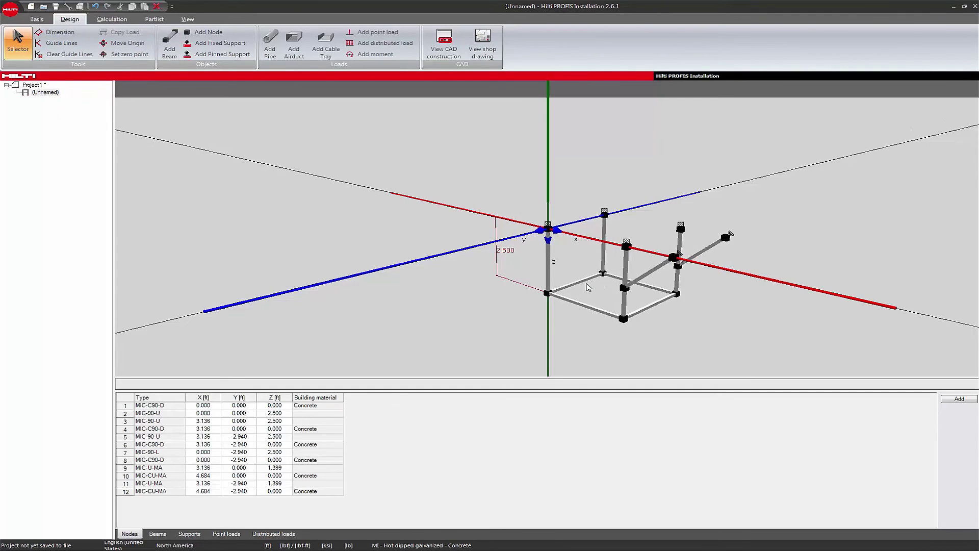
pyautogui.scroll(1, 610, 316)
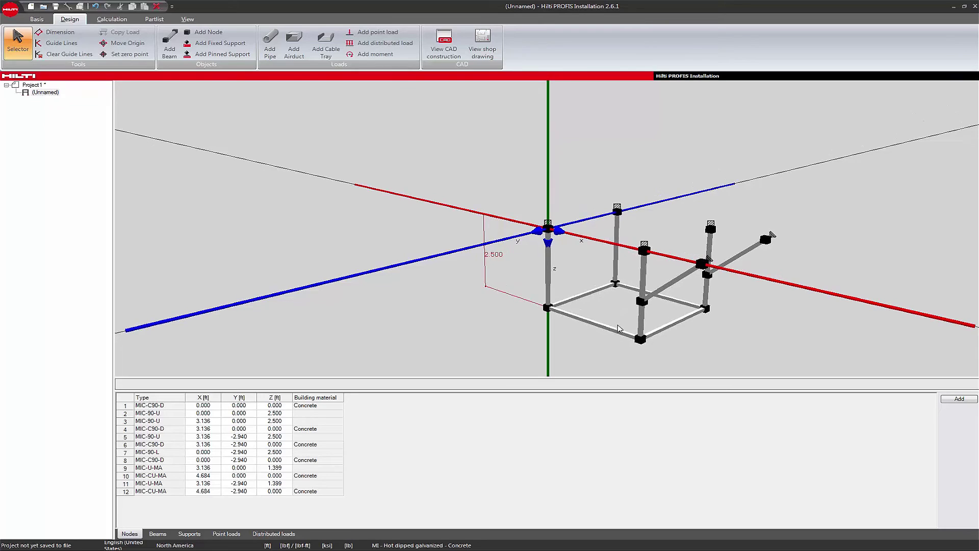
pyautogui.scroll(-1, 622, 307)
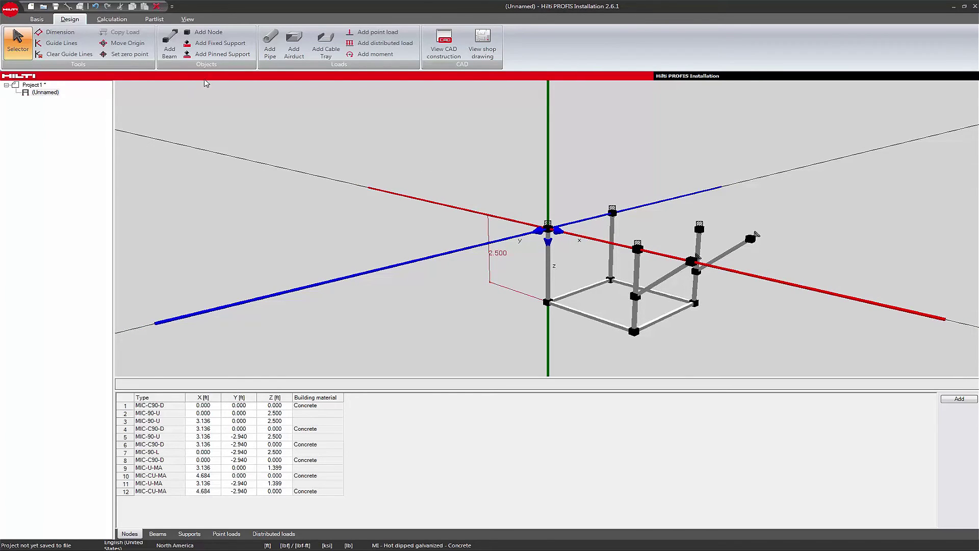
# - Assign the third connection variant to corner node 2 in Node properties
pyautogui.doubleClick(547, 303)
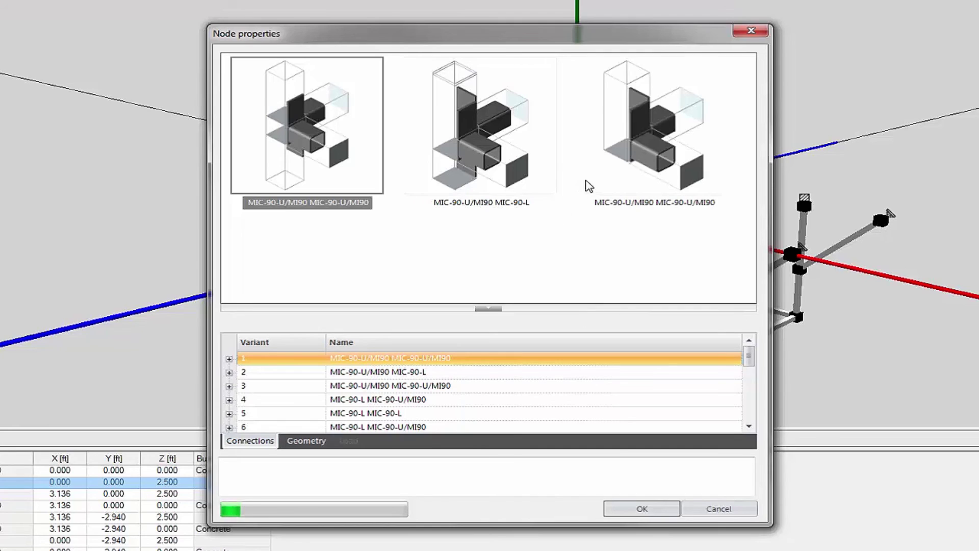
pyautogui.click(632, 133)
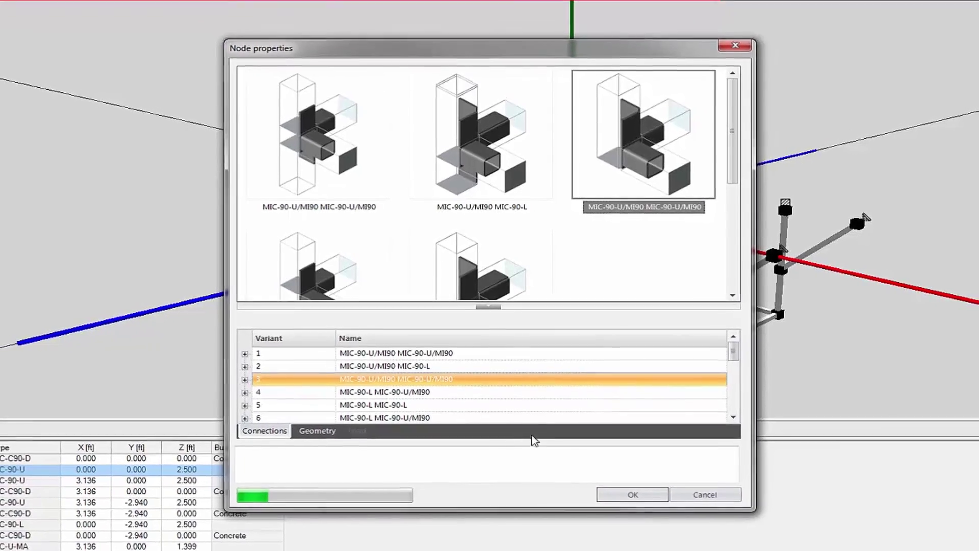
pyautogui.click(632, 494)
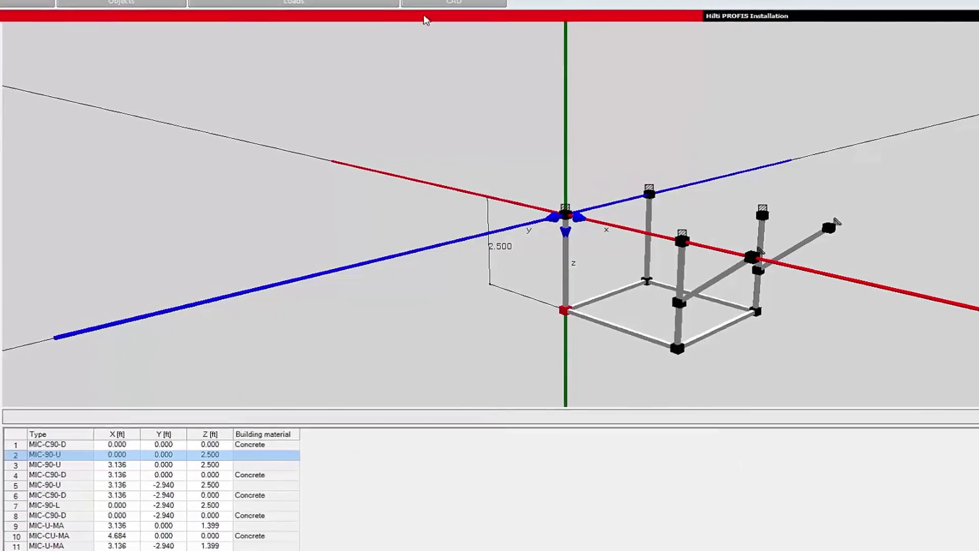
# - Open the 3D CAD preview and choose and confirm node 7's connection variant
pyautogui.click(435, 9)
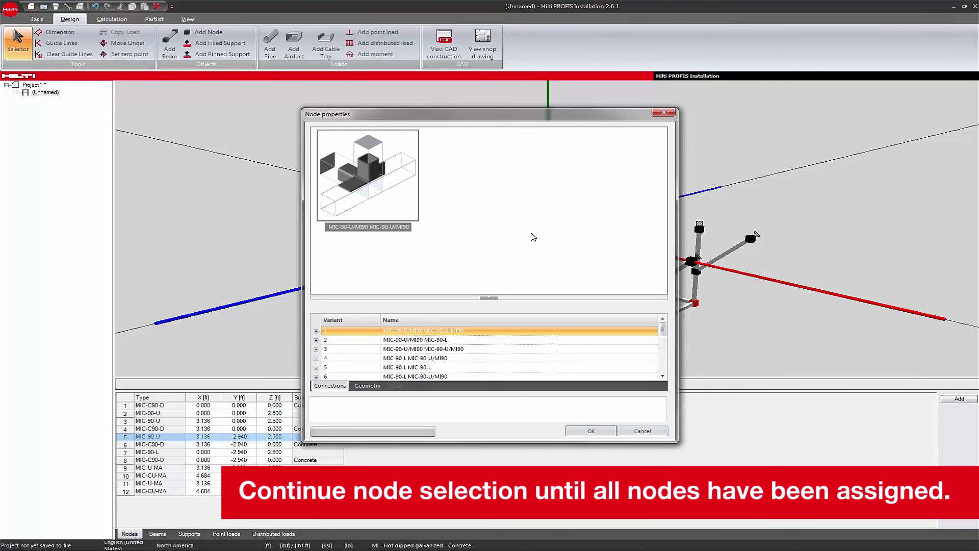
pyautogui.click(661, 291)
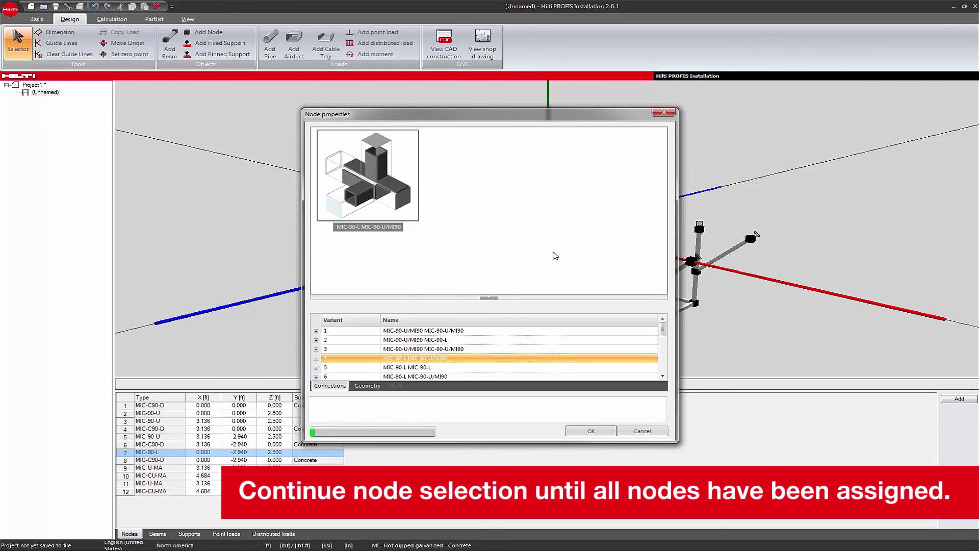
pyautogui.click(661, 290)
pyautogui.click(661, 290)
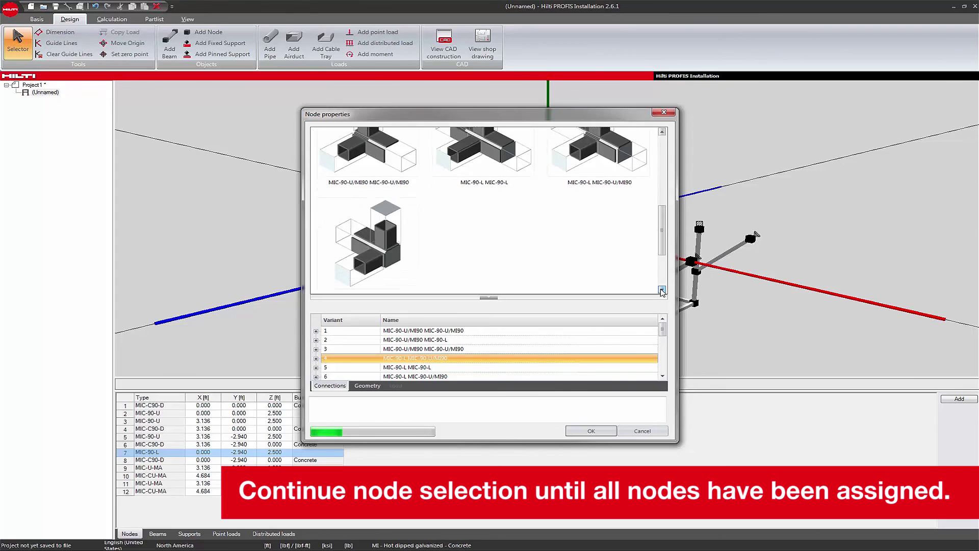
pyautogui.click(661, 291)
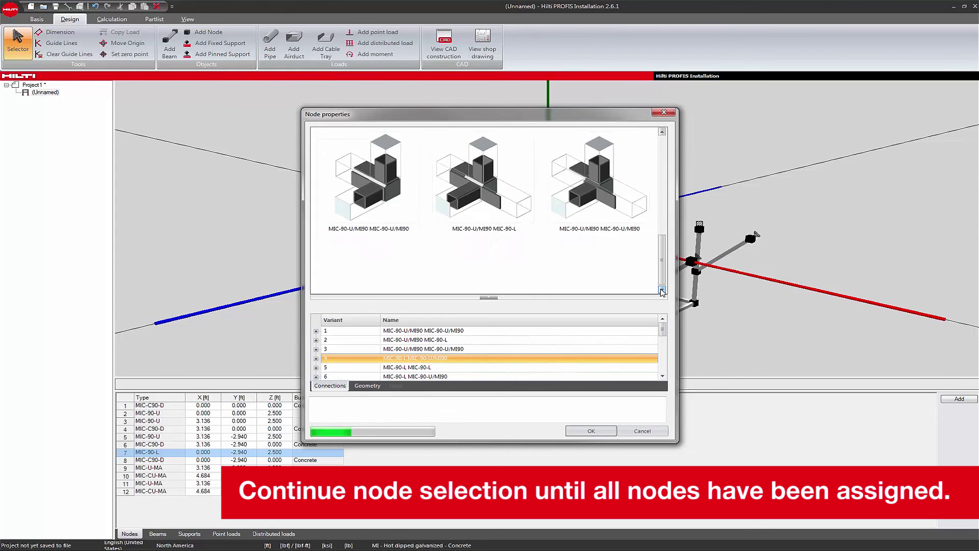
pyautogui.click(591, 430)
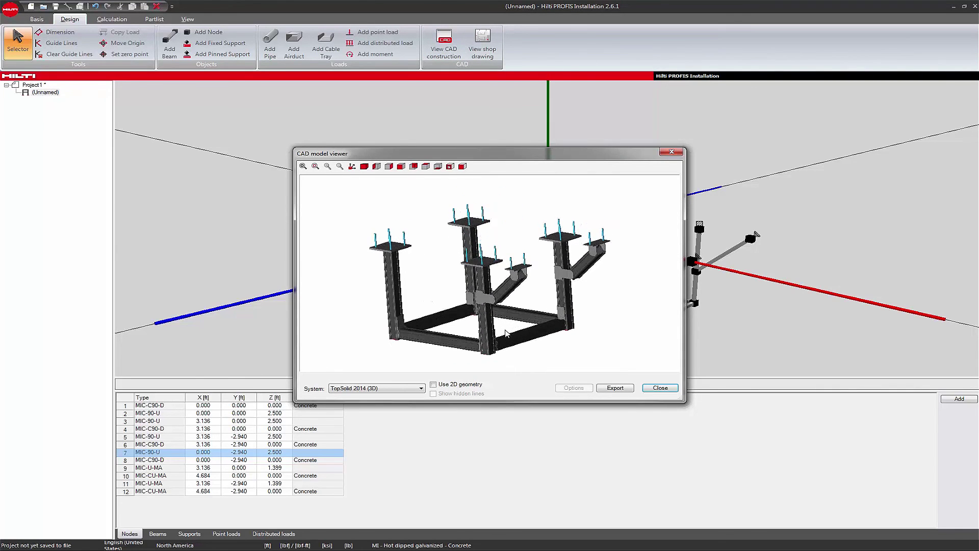
# - Close the CAD model viewer to return to the frame with its 2.500 ft dimension
pyautogui.click(660, 388)
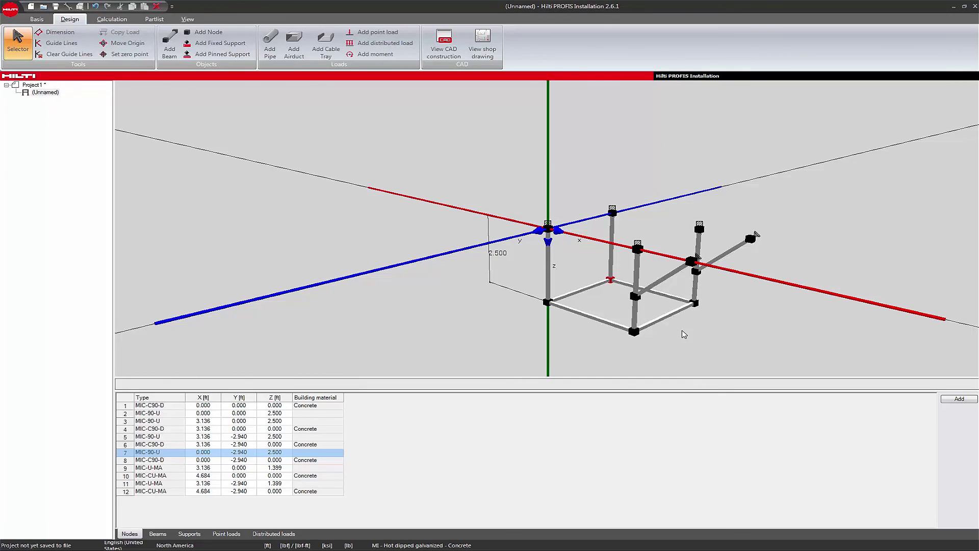